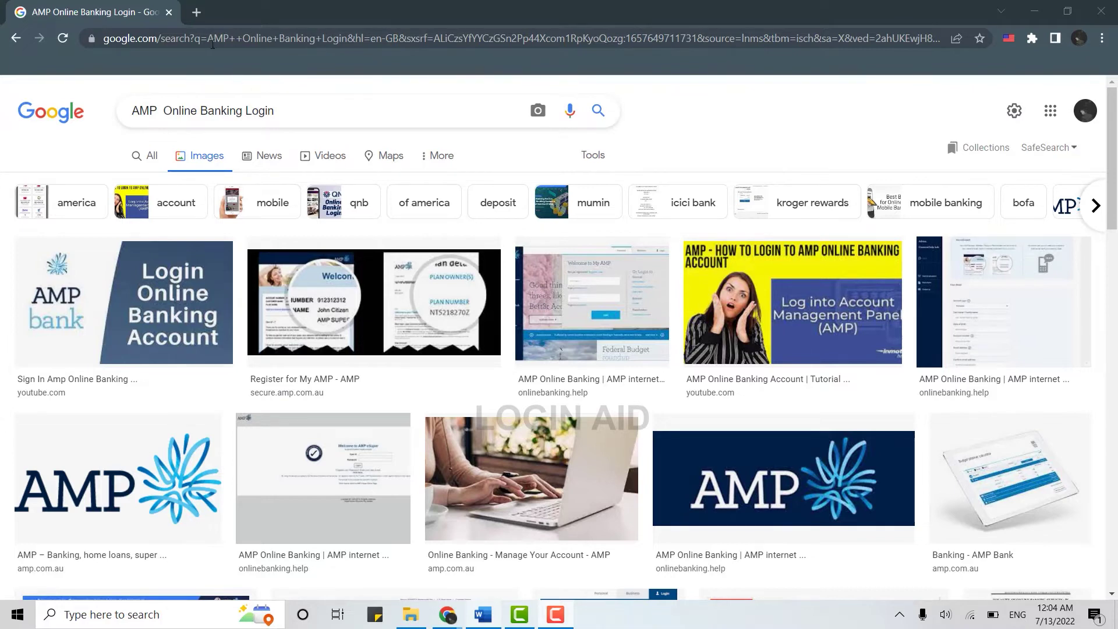
# Load amp.com.au in a fresh browser tab
pyautogui.click(196, 12)
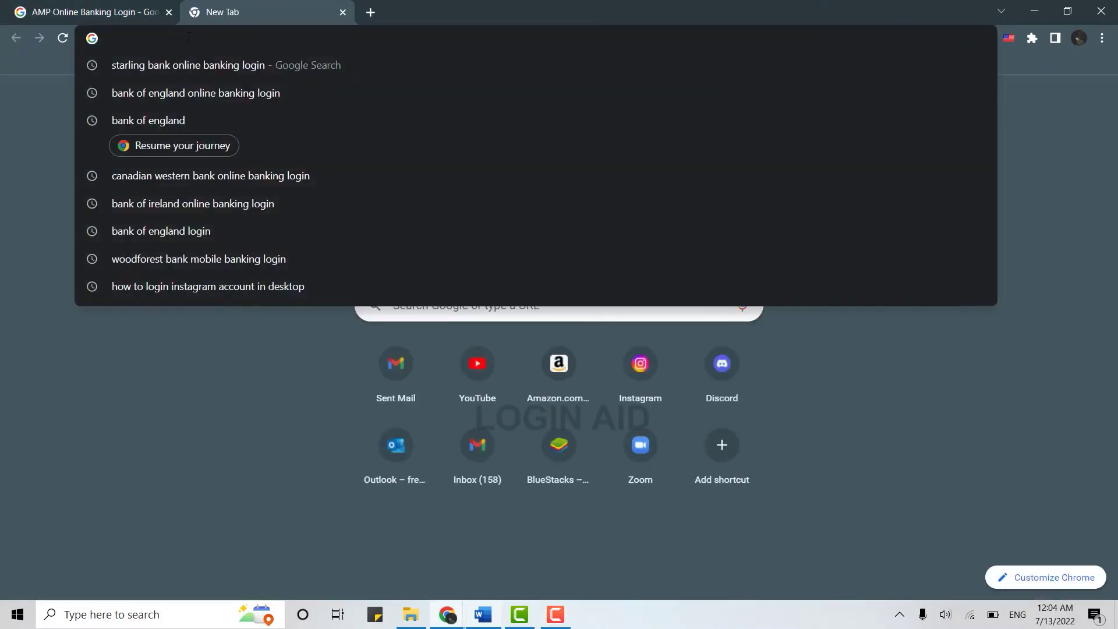
pyautogui.write('amp.')
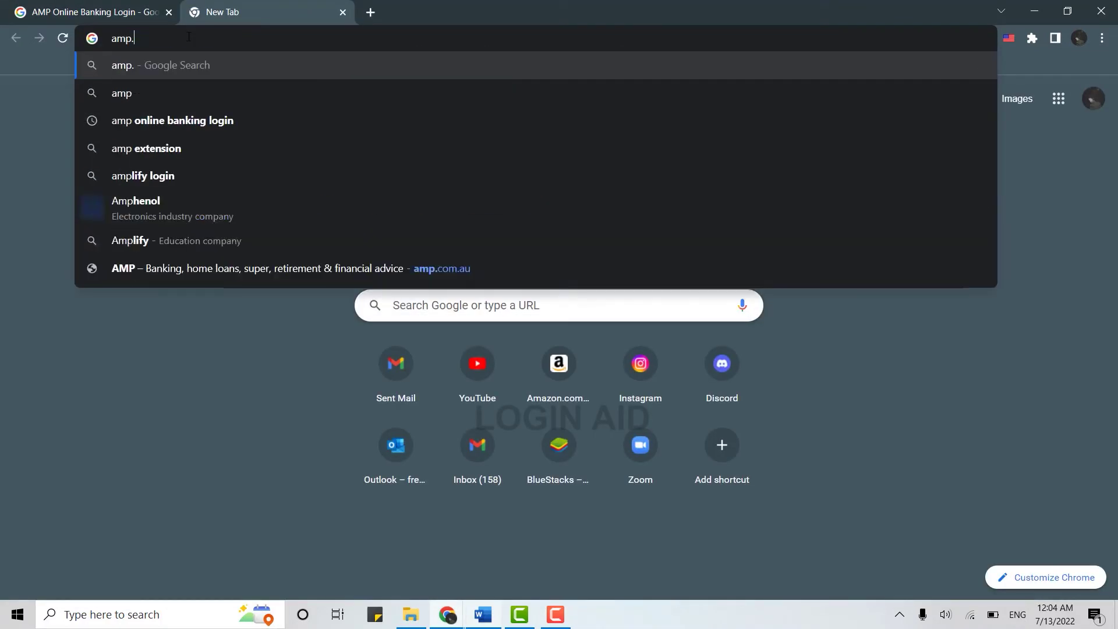
pyautogui.write('com.au')
pyautogui.press('Return')
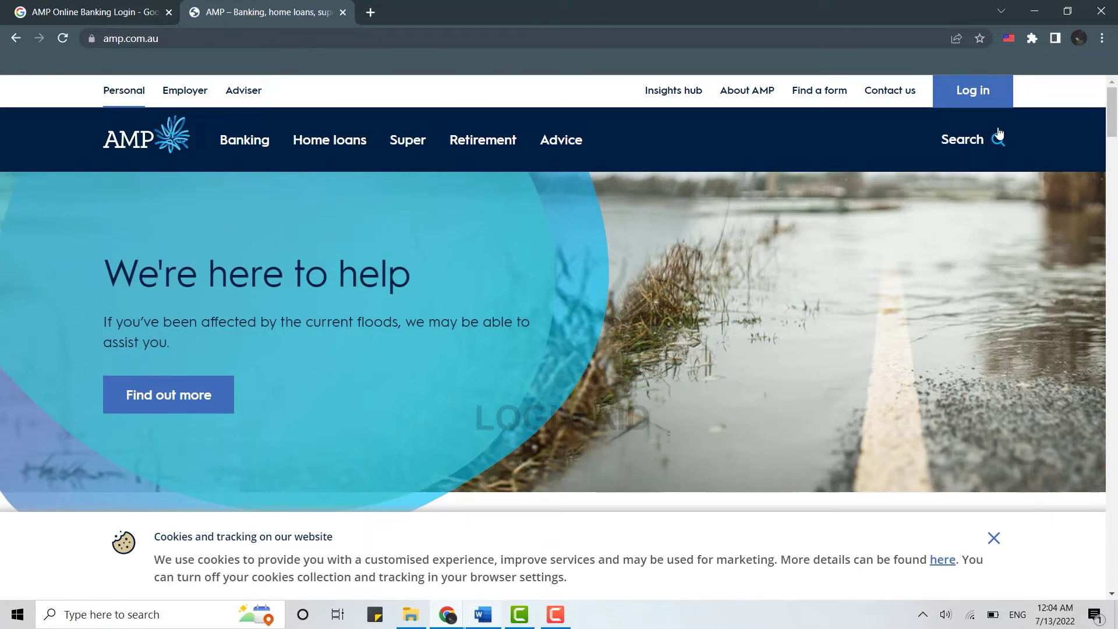
# Open the My AMP login panel and enter the username and masked password
pyautogui.click(972, 91)
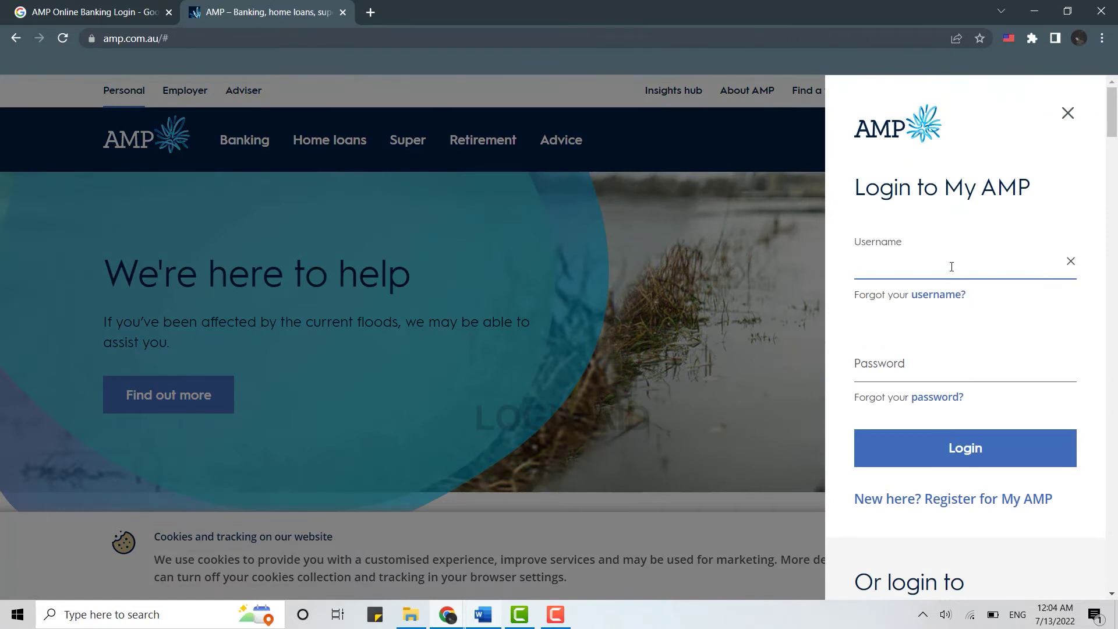
pyautogui.click(990, 360)
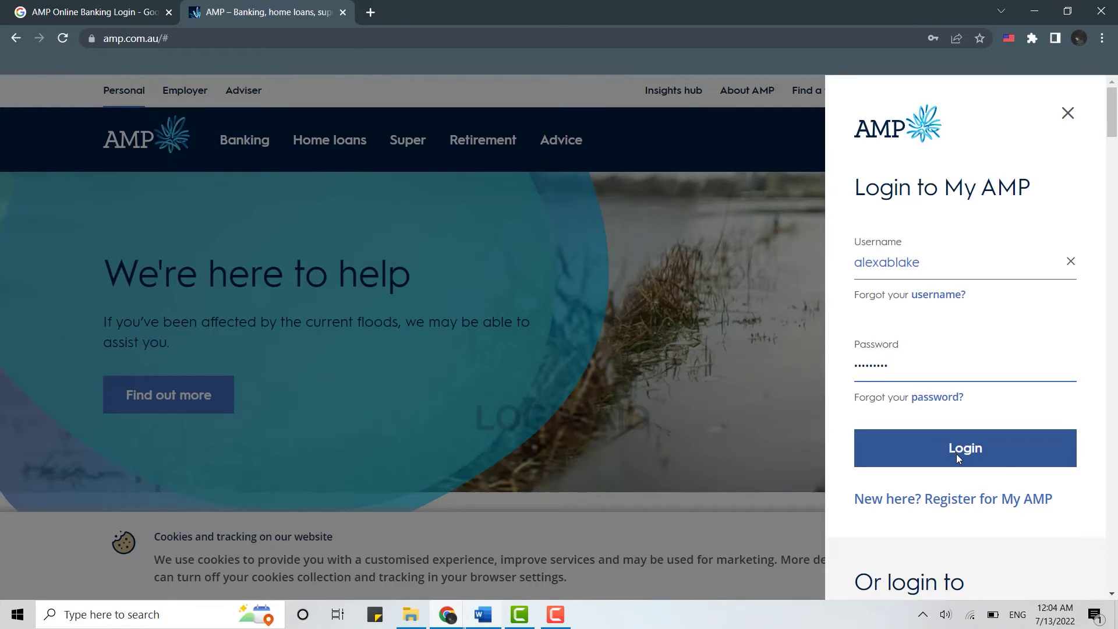
pyautogui.rightClick(937, 294)
# Open the 'Forgotten your username?' link in a new tab, view it, then return to the login tab
pyautogui.click(988, 309)
pyautogui.click(437, 11)
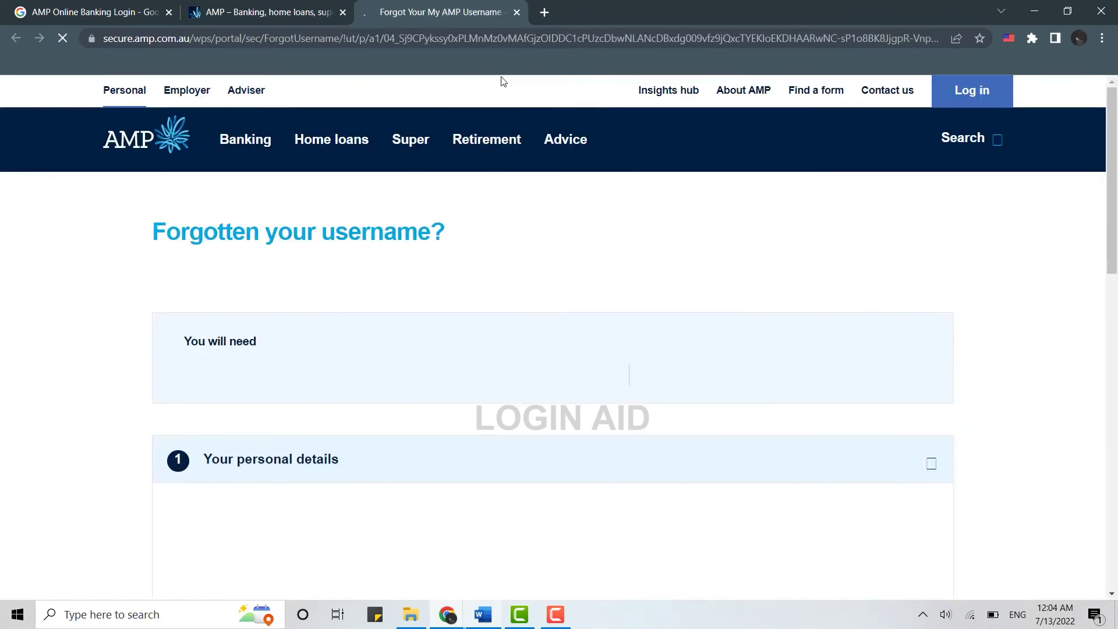
pyautogui.scroll(-5, 415, 453)
pyautogui.scroll(-2, 415, 453)
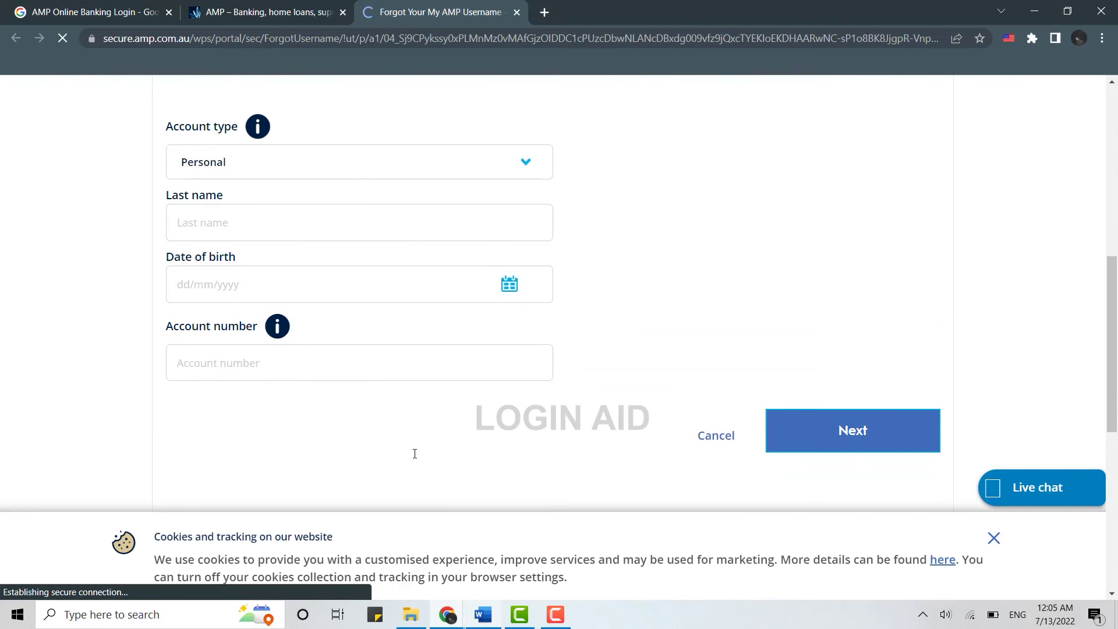
pyautogui.scroll(2, 415, 453)
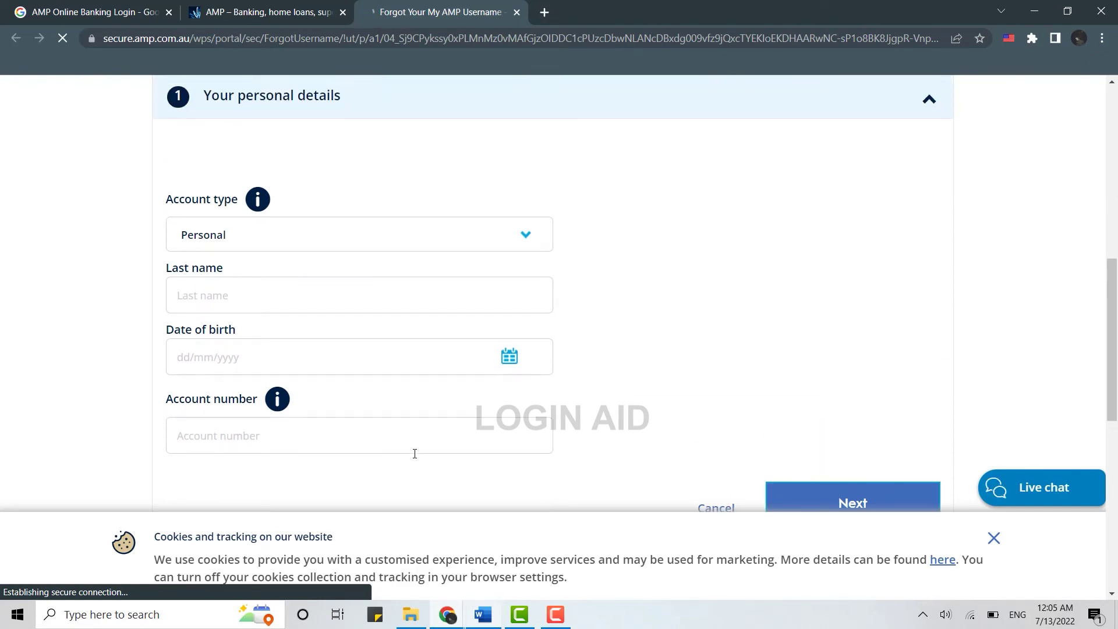
pyautogui.click(281, 12)
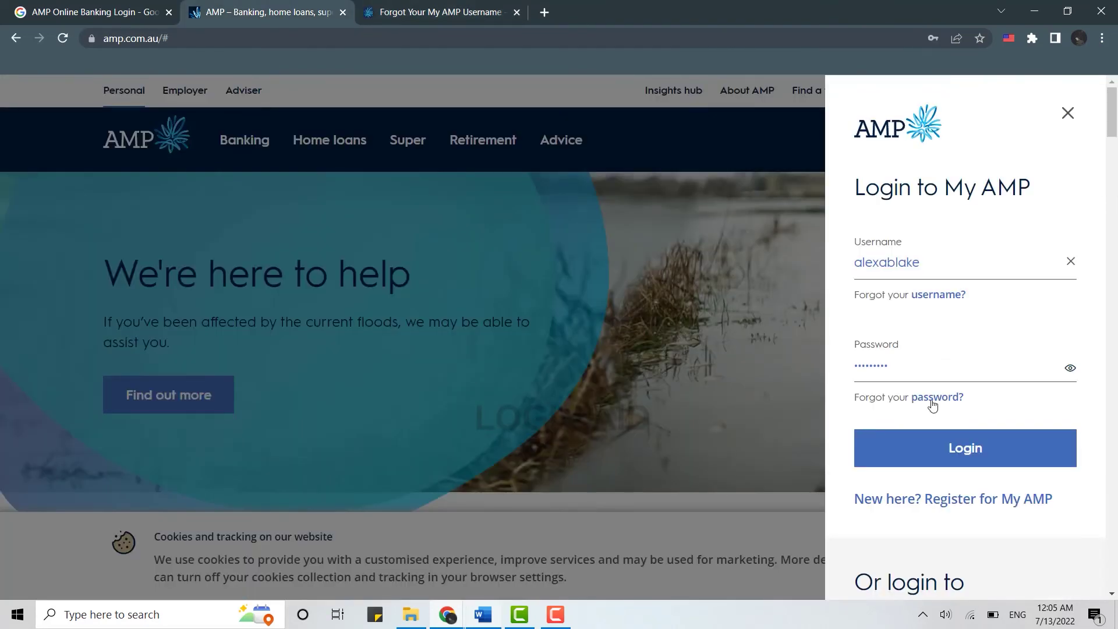
# Open the 'Forgotten your password?' link in a new tab, view it, then return to the login tab
pyautogui.rightClick(934, 400)
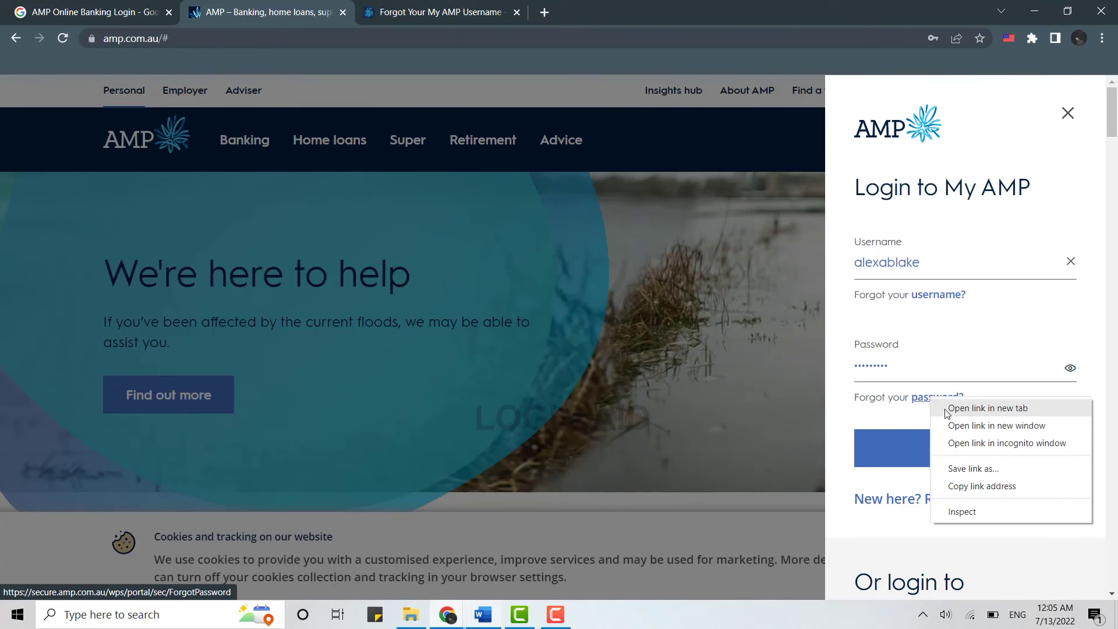
pyautogui.click(970, 407)
pyautogui.click(611, 12)
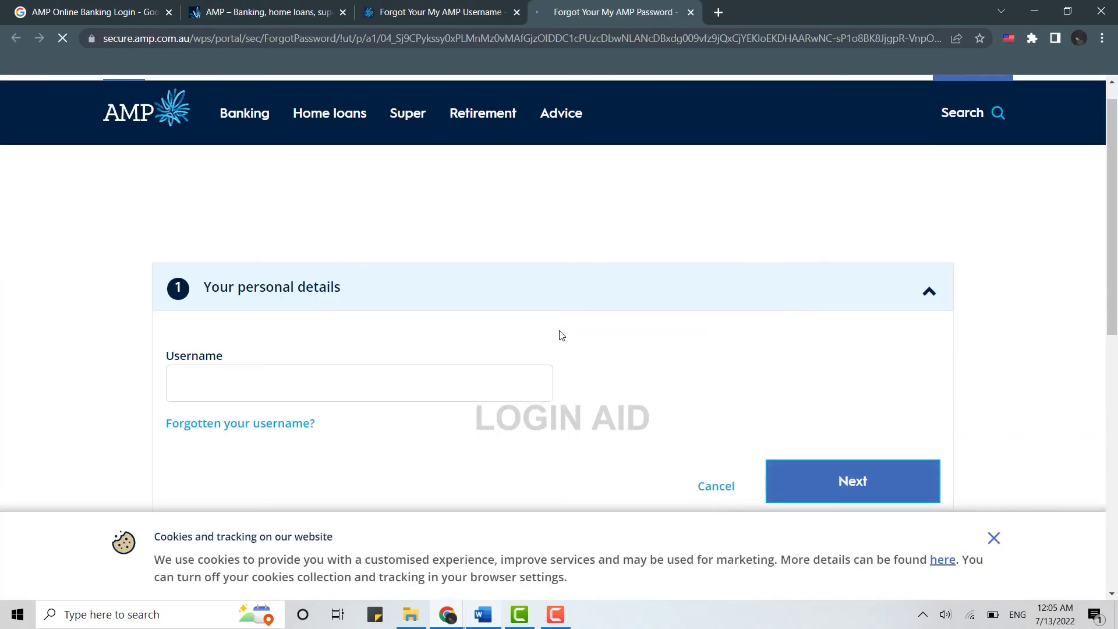
pyautogui.scroll(-2, 559, 336)
pyautogui.scroll(2, 561, 336)
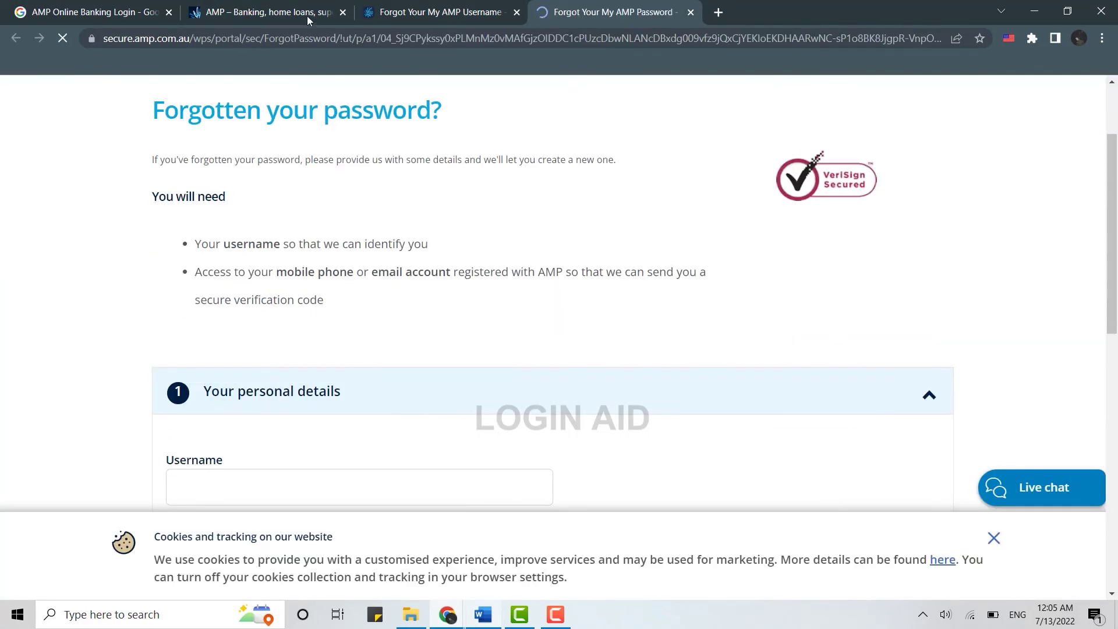
pyautogui.click(262, 12)
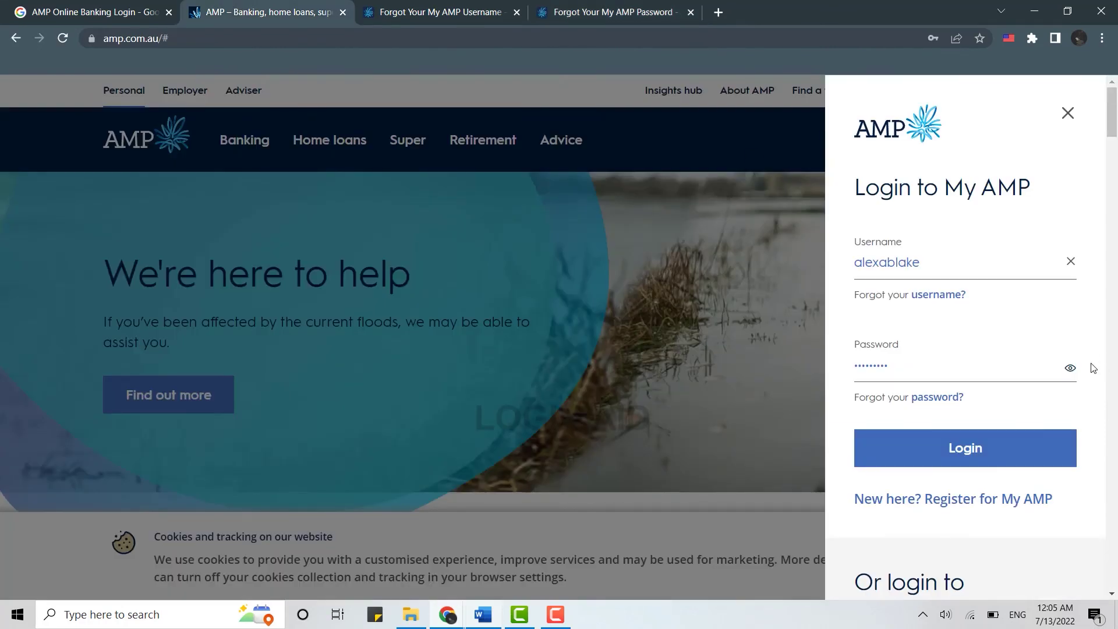